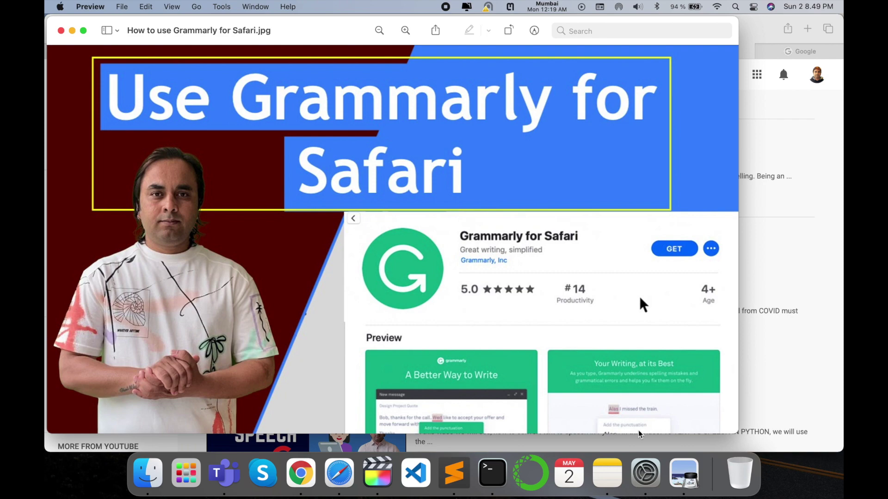
- Open the Research Rocks YouTube channel page from the results and close the leftover Google tab
click(814, 382)
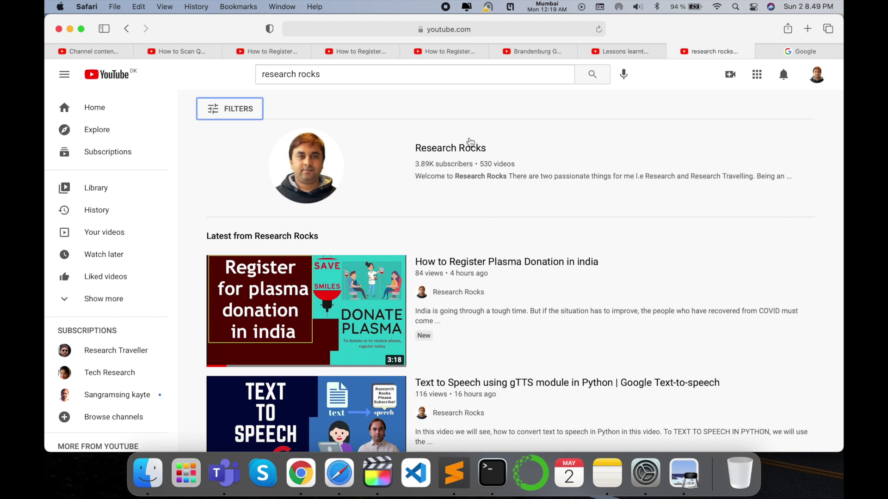
click(470, 145)
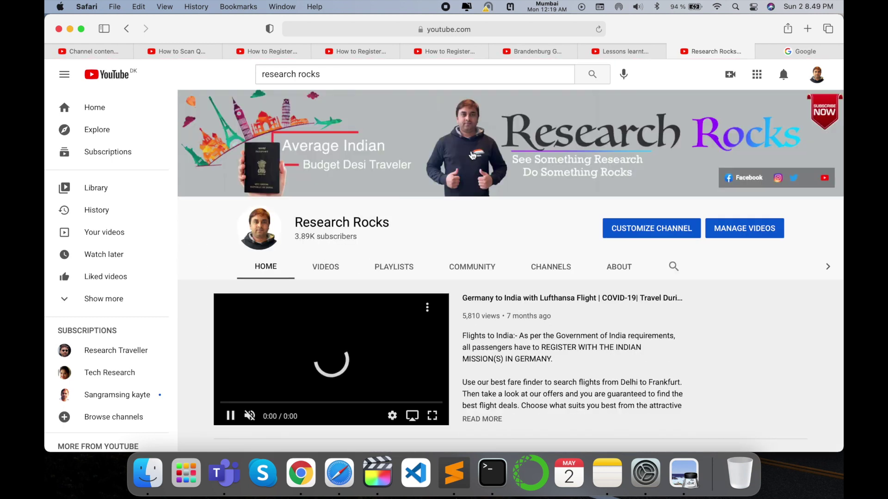
click(762, 51)
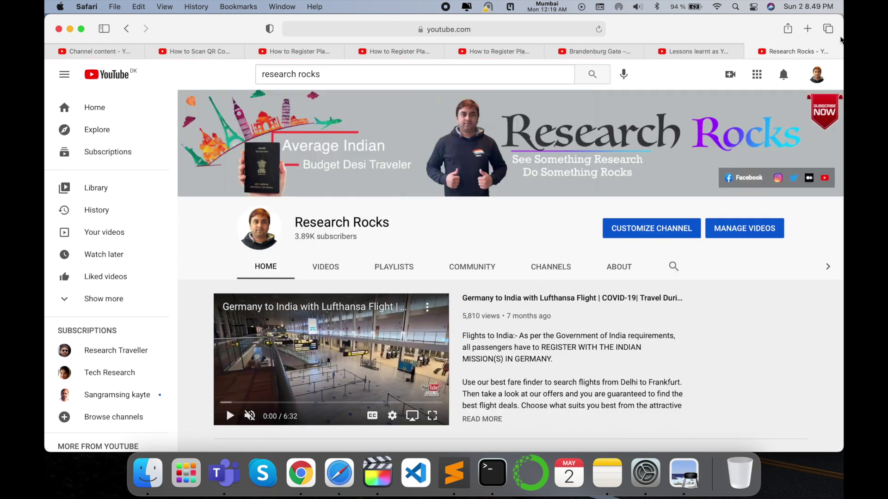
- Google 'Grammarly for Safari' and request the free Safari add-on from Grammarly's official site
click(806, 29)
click(244, 219)
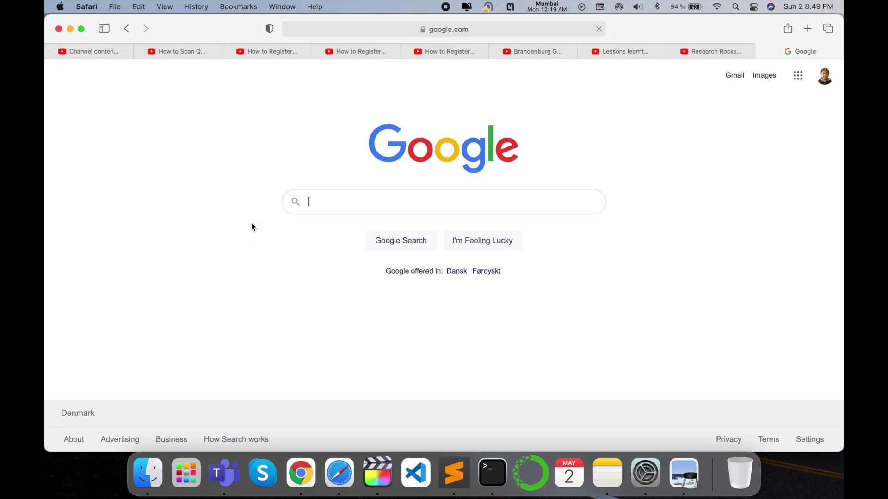
text(Grammarly for Safari)
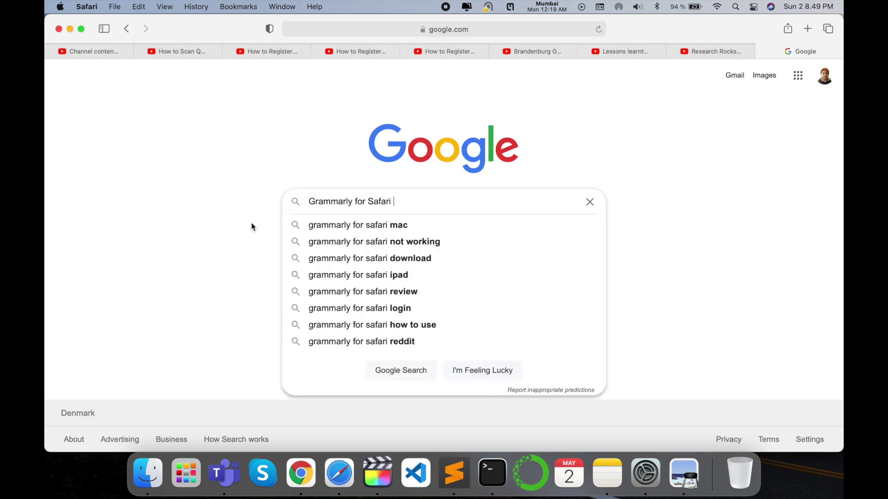
key(Return)
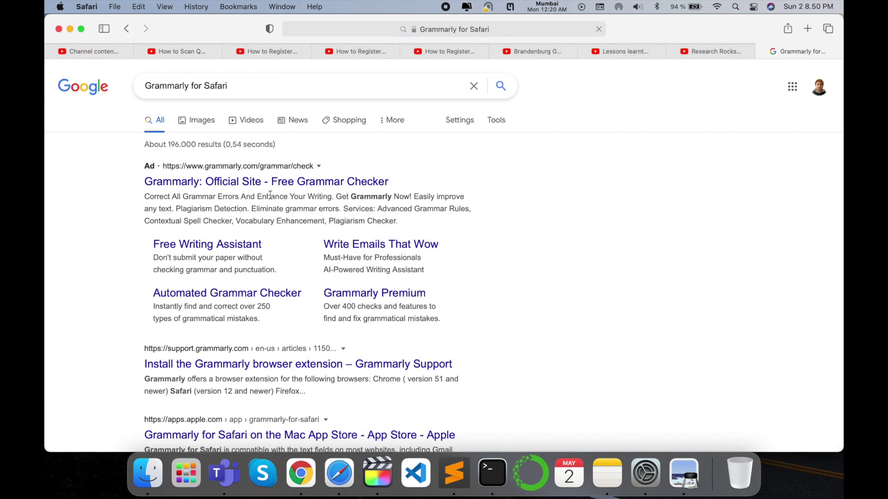
click(260, 178)
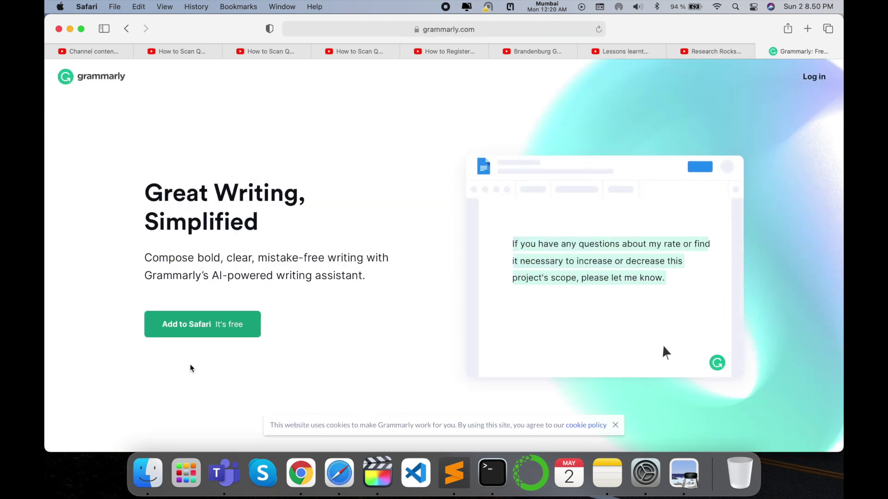
click(206, 330)
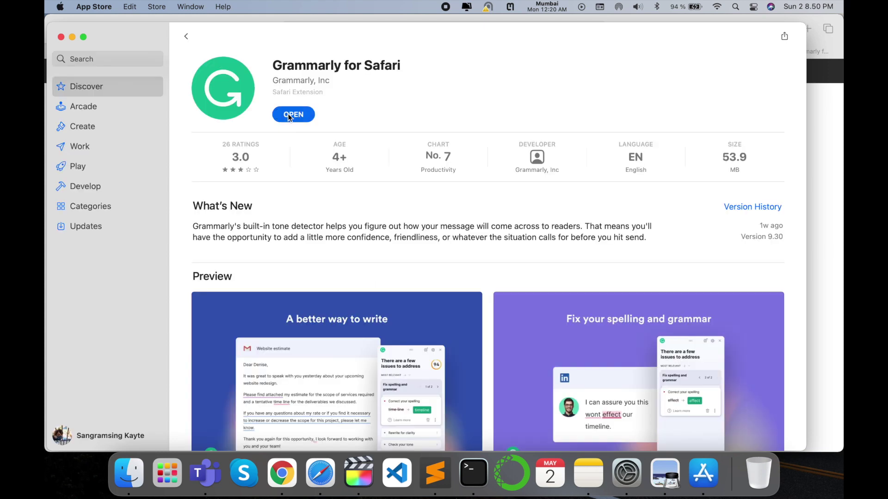
- Open the installed Grammarly for Safari app from its App Store page
click(289, 117)
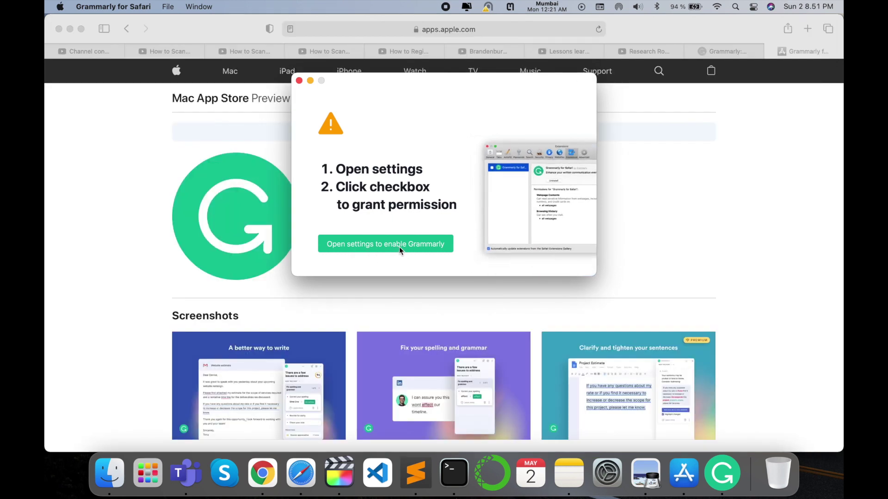
- Enable the Grammarly for Safari checkbox in Safari's Extensions preferences and confirm Turn On
click(373, 247)
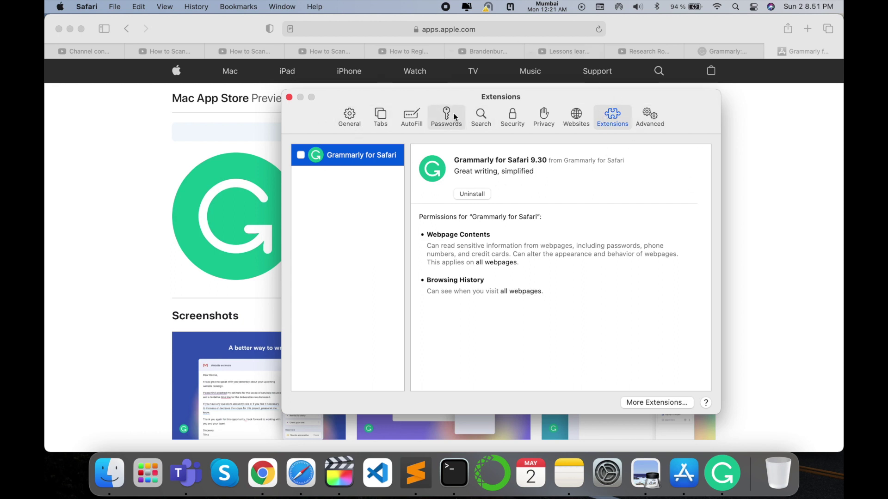
click(301, 155)
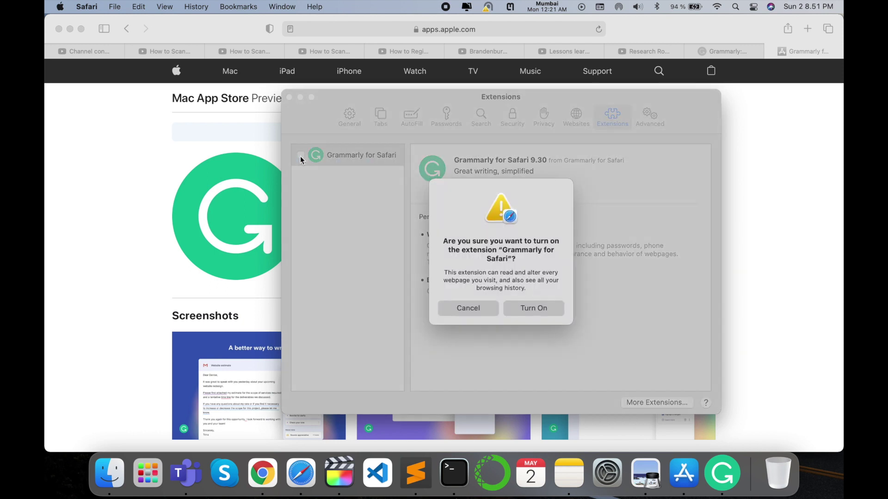
key(Return)
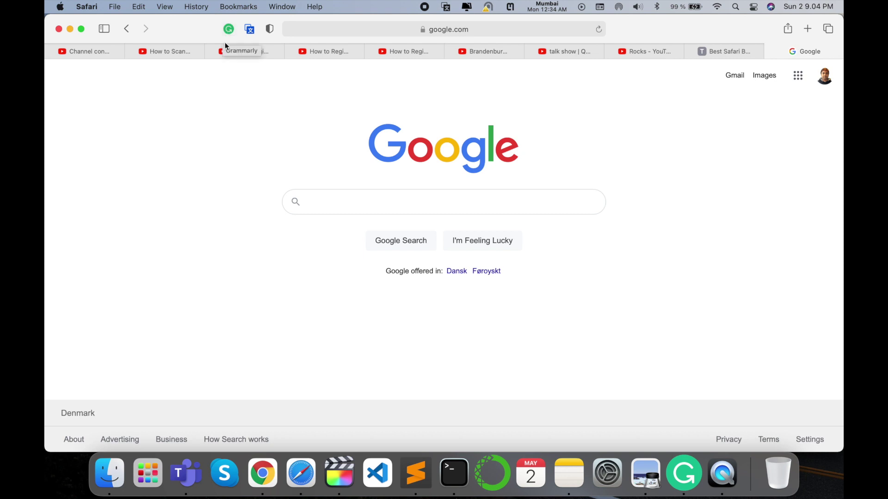
- Choose Sign up in the Grammarly toolbar panel to load Grammarly's sign-in page
click(229, 31)
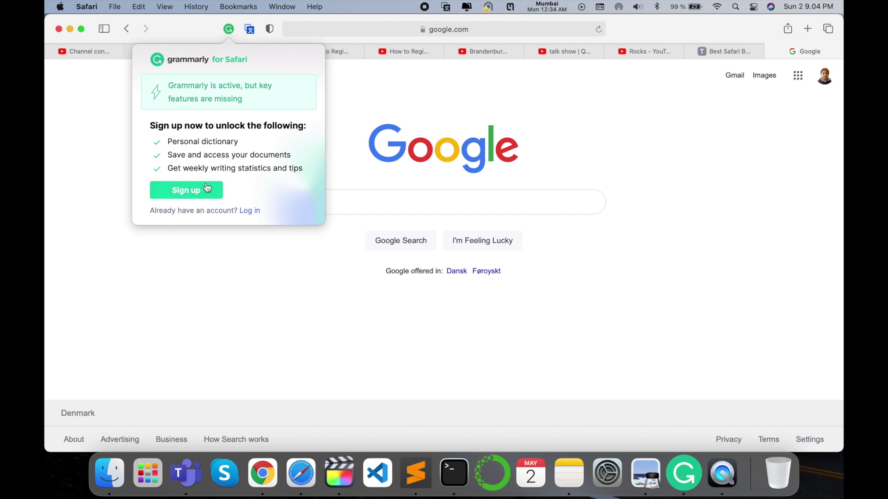
click(188, 195)
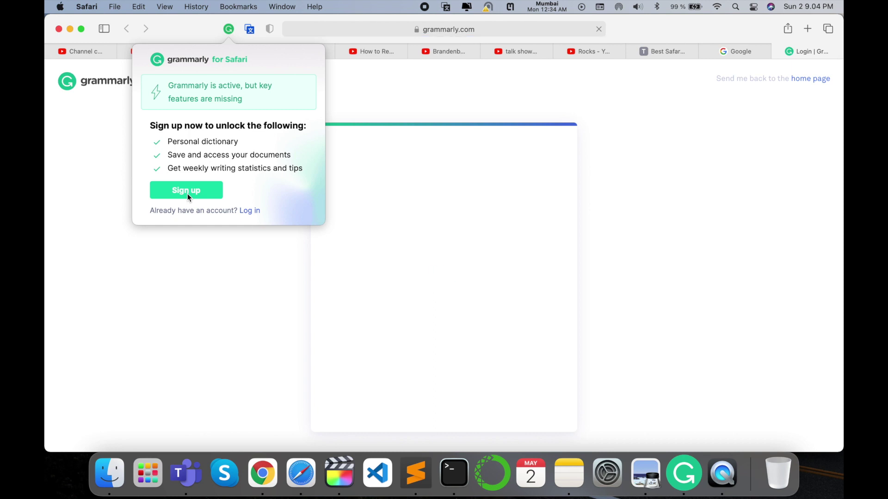
- Dismiss the panel, continue to Grammarly with the account, and finish onboarding with Next
click(407, 331)
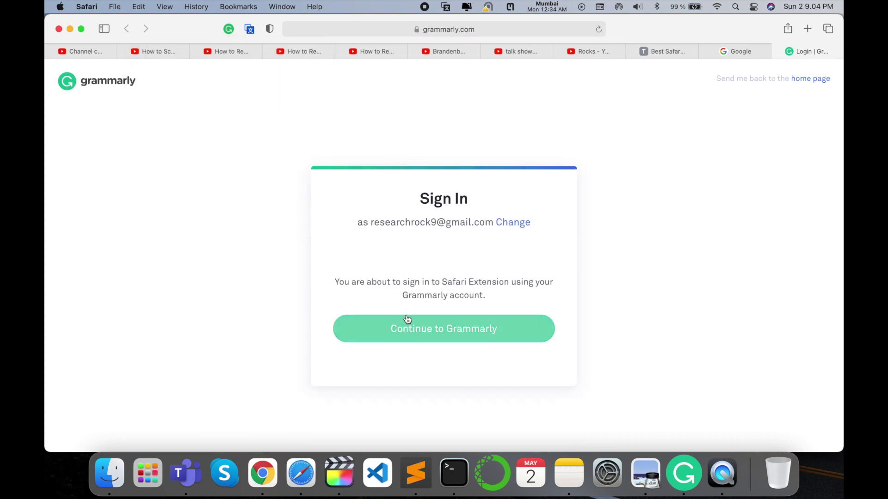
drag(370, 223, 493, 222)
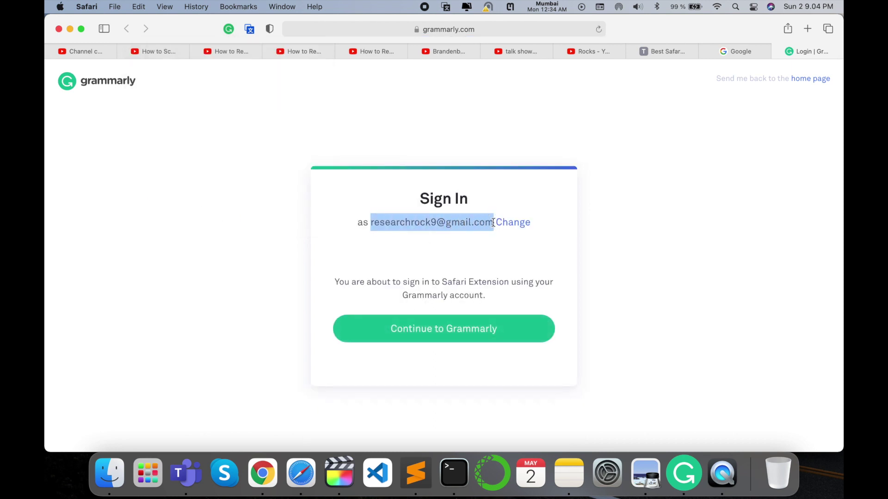
click(419, 330)
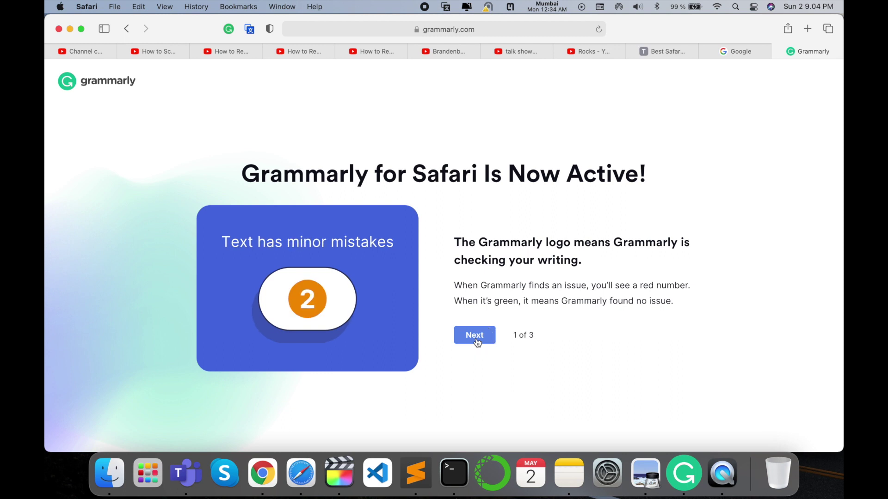
click(476, 342)
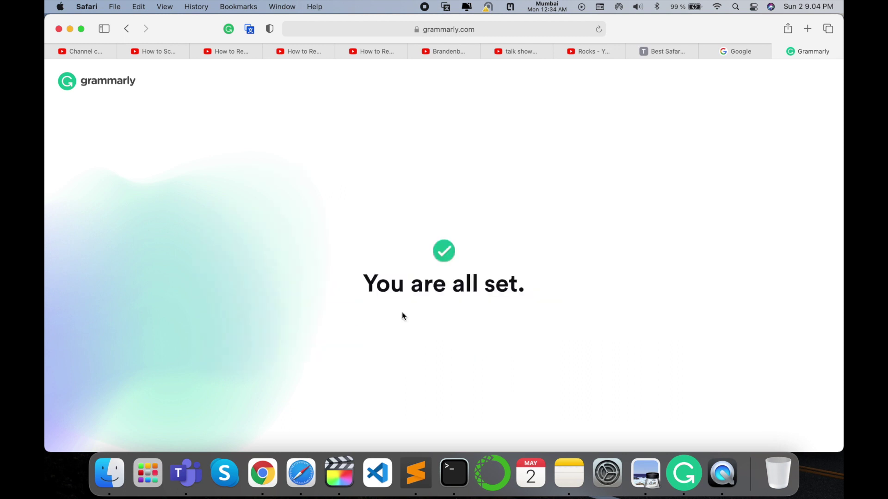